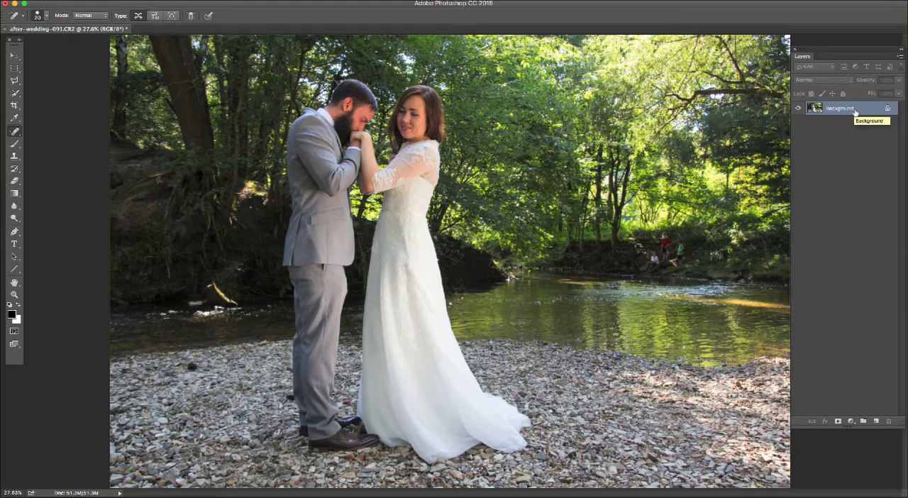
# Duplicate the Background layer and keep the copy as the active layer
pyautogui.press('super+j')
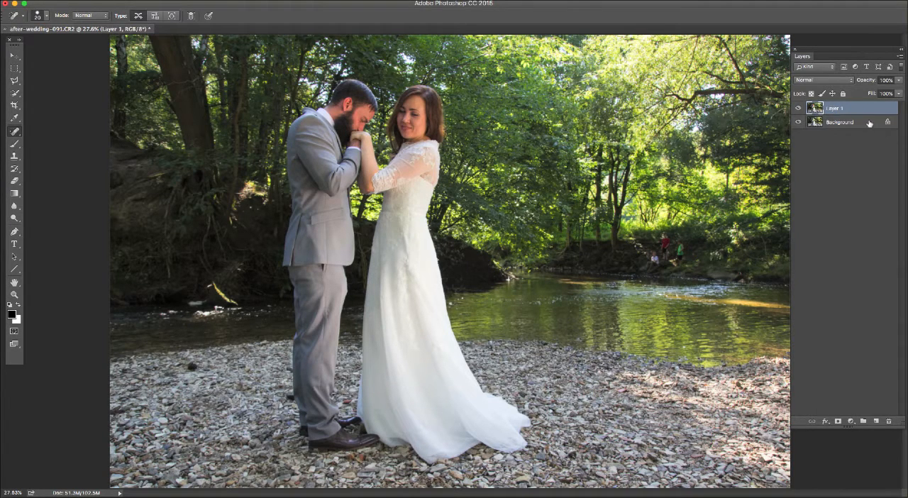
pyautogui.rightClick(860, 122)
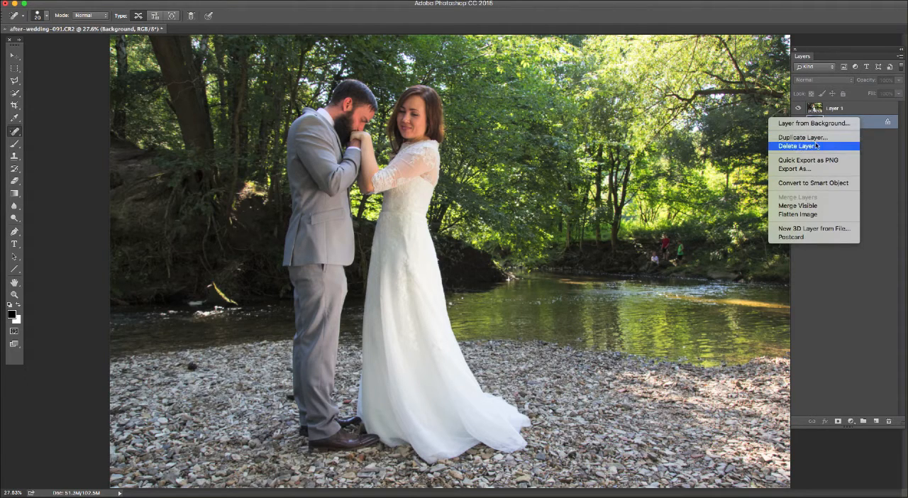
pyautogui.click(878, 149)
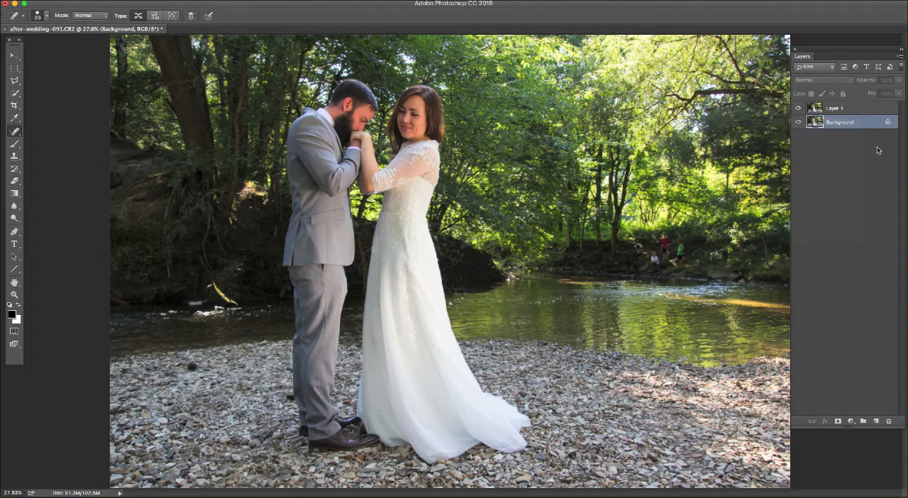
pyautogui.click(843, 109)
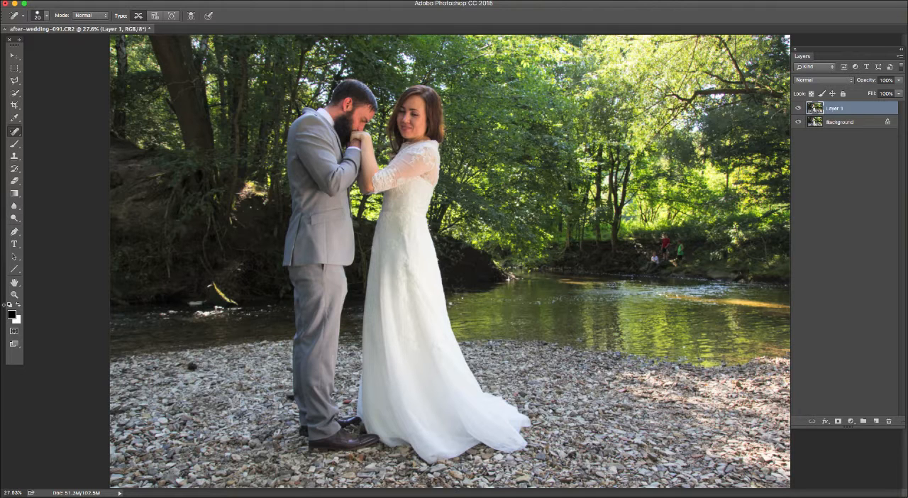
# Activate the Spot Healing Brush at 40 px for retouching the three boys on the far riverbank
pyautogui.click(15, 294)
pyautogui.click(686, 244)
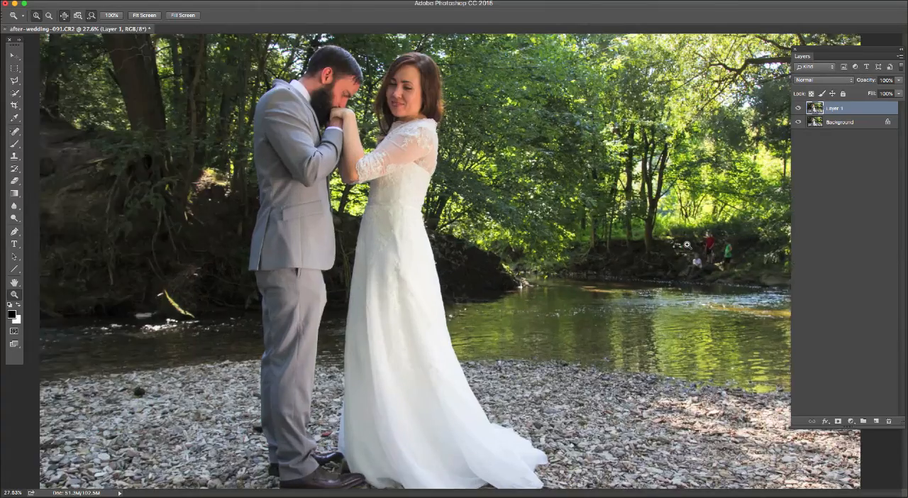
pyautogui.click(686, 244)
pyautogui.click(687, 244)
pyautogui.click(686, 244)
pyautogui.click(686, 244)
pyautogui.click(654, 264)
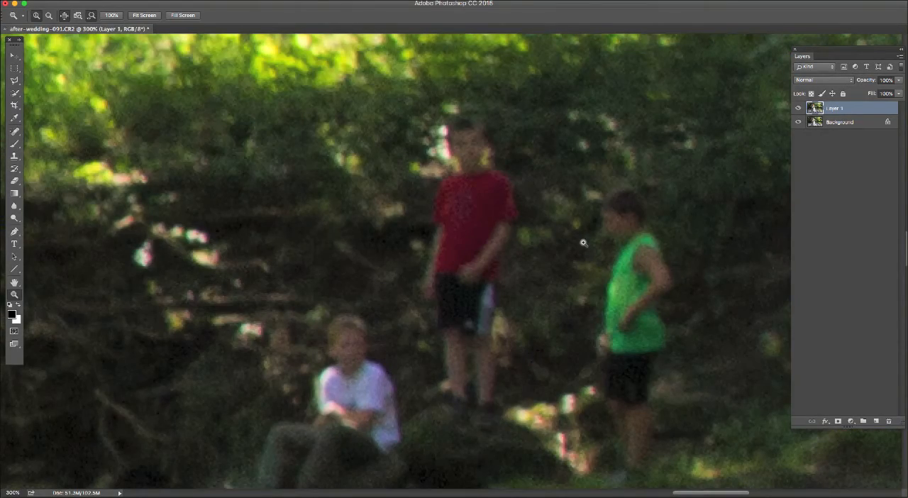
pyautogui.moveTo(543, 241); pyautogui.dragTo(509, 214)
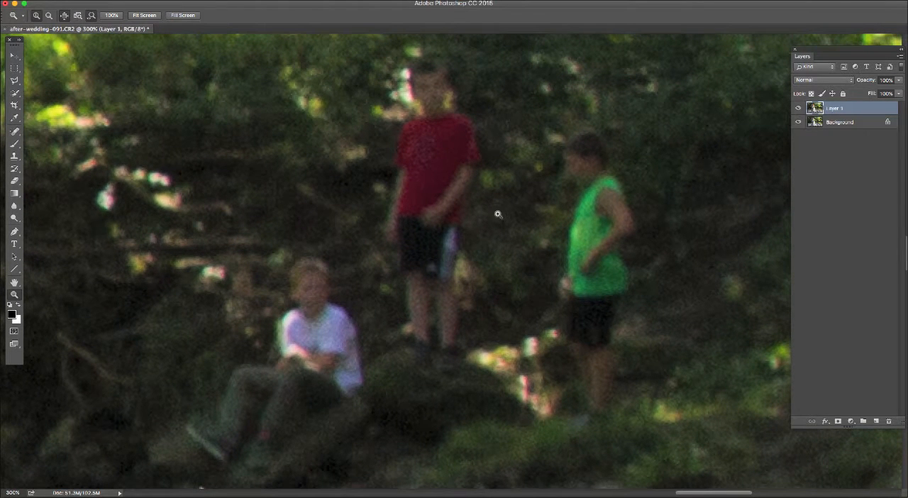
pyautogui.click(15, 144)
pyautogui.press('j')
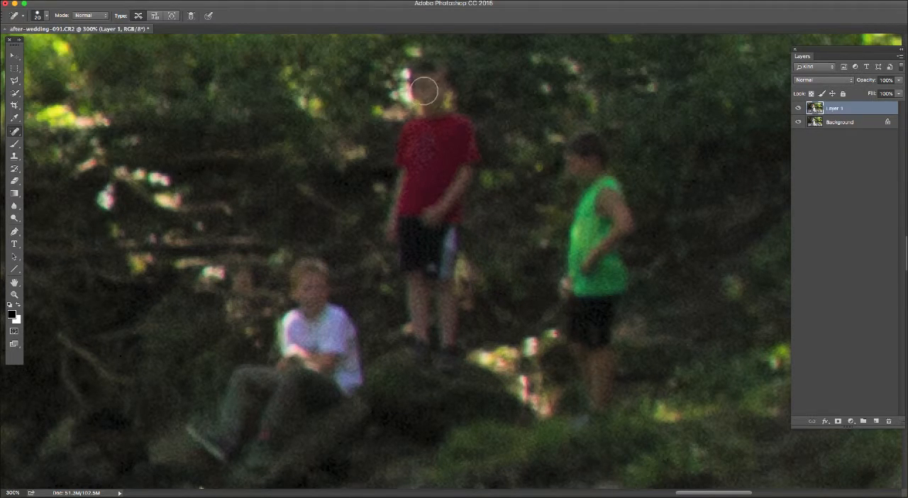
pyautogui.press(']')
pyautogui.press(']')
pyautogui.press(']')
pyautogui.press('[')
pyautogui.press('[')
pyautogui.press(']')
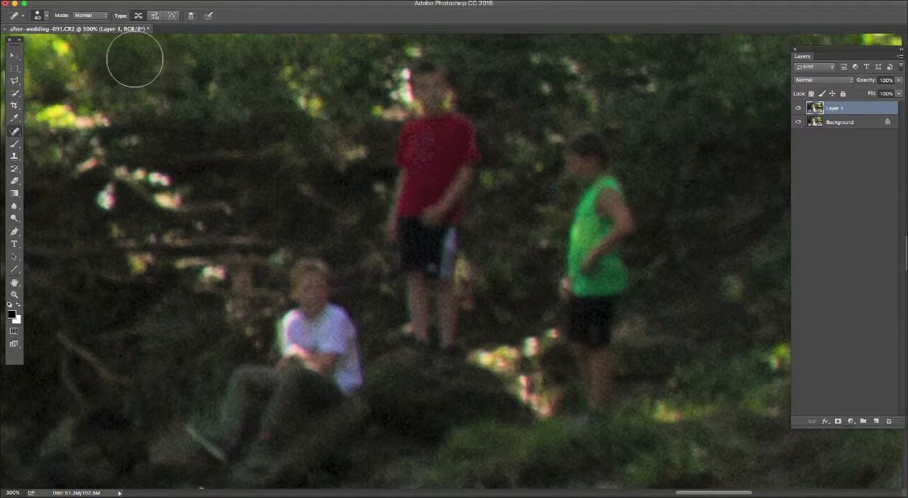
pyautogui.click(47, 16)
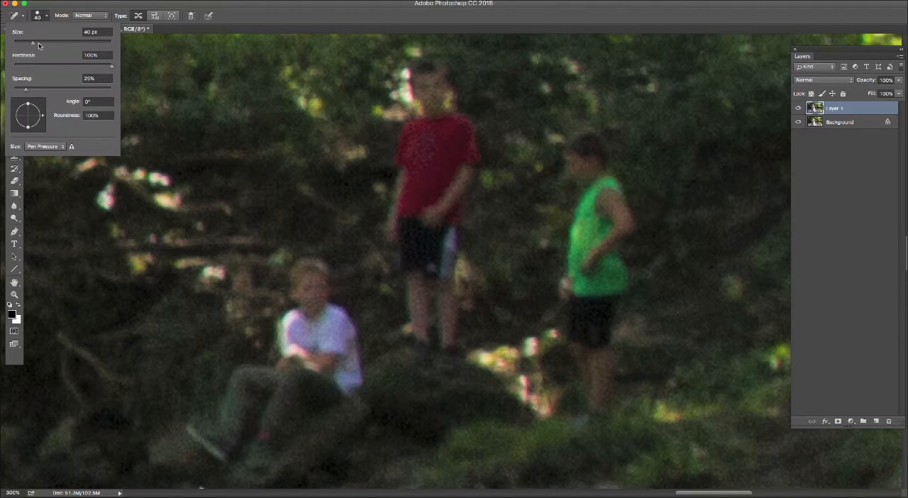
pyautogui.click(287, 22)
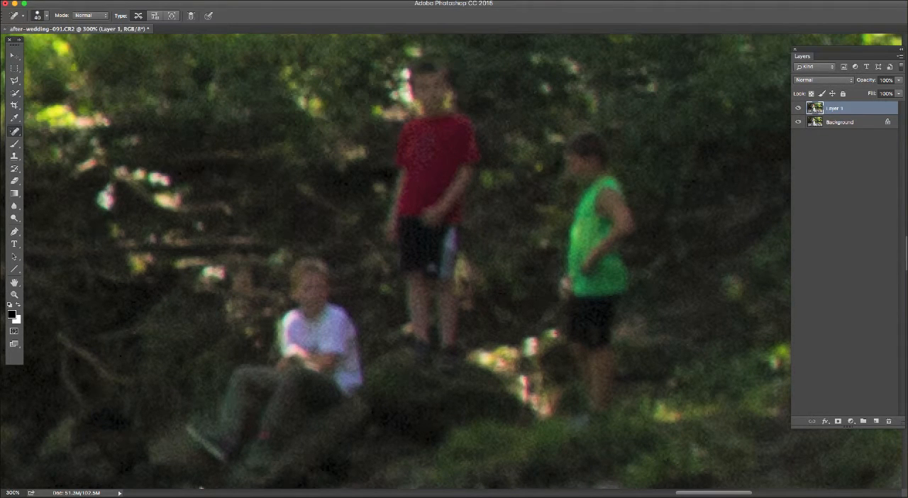
# Paint out the boy in the red shirt with a 30 px healing brush and clean up the remnants around him
pyautogui.press('[')
pyautogui.press('[')
pyautogui.moveTo(425, 90)
pyautogui.mouseDown()
pyautogui.moveTo(433, 95)
pyautogui.moveTo(406, 166)
pyautogui.moveTo(399, 235)
pyautogui.moveTo(414, 280)
pyautogui.moveTo(415, 345)
pyautogui.moveTo(430, 276)
pyautogui.moveTo(447, 370)
pyautogui.moveTo(442, 253)
pyautogui.moveTo(467, 139)
pyautogui.moveTo(442, 166)
pyautogui.moveTo(433, 219)
pyautogui.moveTo(433, 92)
pyautogui.moveTo(451, 298)
pyautogui.mouseUp()
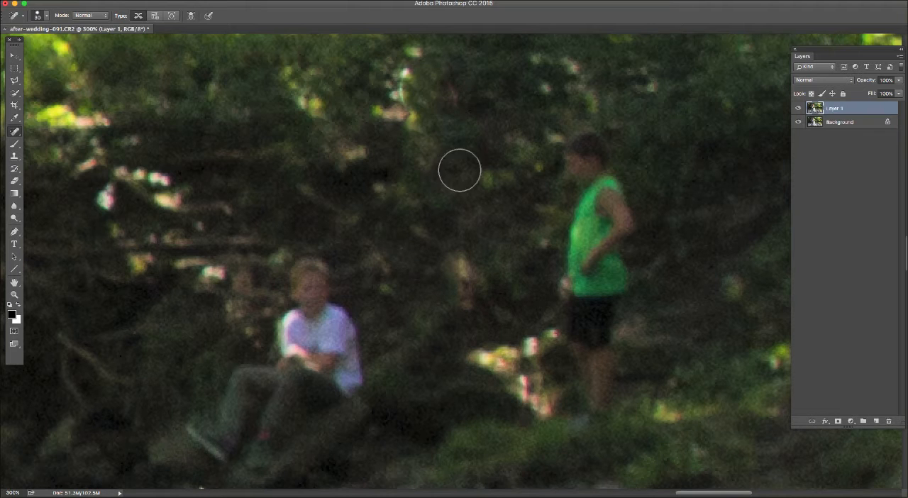
pyautogui.moveTo(449, 292)
pyautogui.mouseDown()
pyautogui.moveTo(449, 276)
pyautogui.moveTo(462, 298)
pyautogui.moveTo(458, 320)
pyautogui.moveTo(464, 267)
pyautogui.moveTo(446, 279)
pyautogui.moveTo(472, 268)
pyautogui.mouseUp()
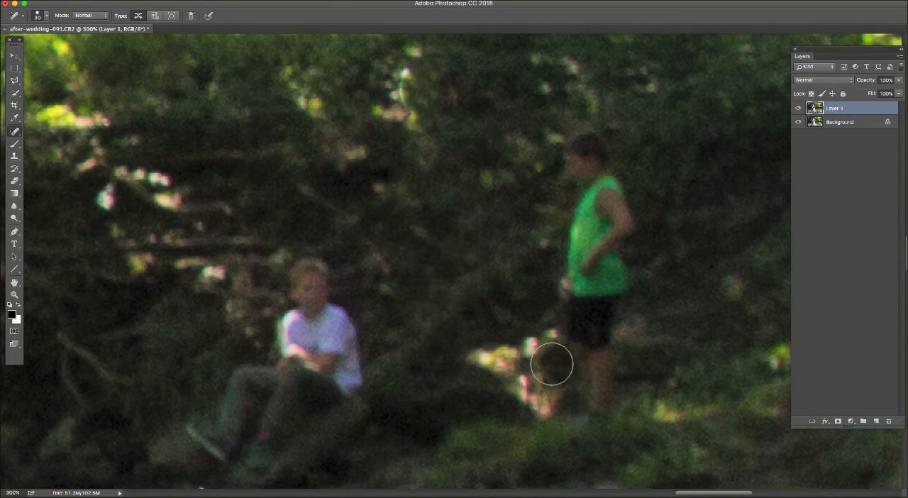
pyautogui.moveTo(421, 117)
pyautogui.mouseDown()
pyautogui.moveTo(404, 77)
pyautogui.moveTo(427, 63)
pyautogui.moveTo(449, 106)
pyautogui.moveTo(440, 89)
pyautogui.moveTo(412, 92)
pyautogui.moveTo(434, 126)
pyautogui.mouseUp()
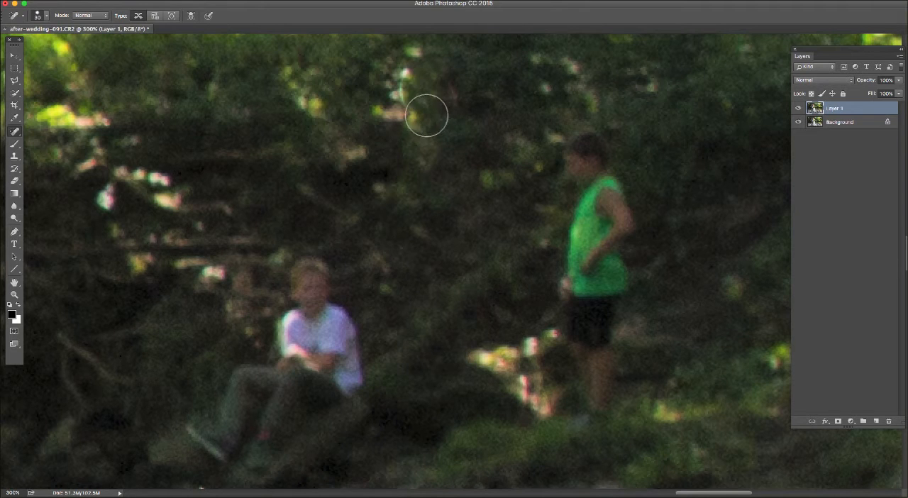
pyautogui.moveTo(451, 106); pyautogui.dragTo(437, 61)
# Try to heal away the bright foliage highlights beside the removed boy's head, undoing each attempt
pyautogui.moveTo(408, 93); pyautogui.dragTo(402, 68)
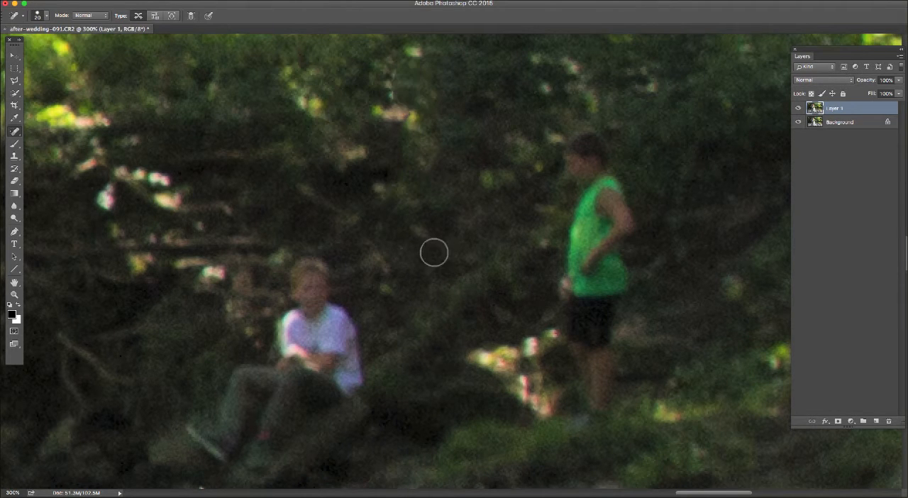
pyautogui.press('super+z')
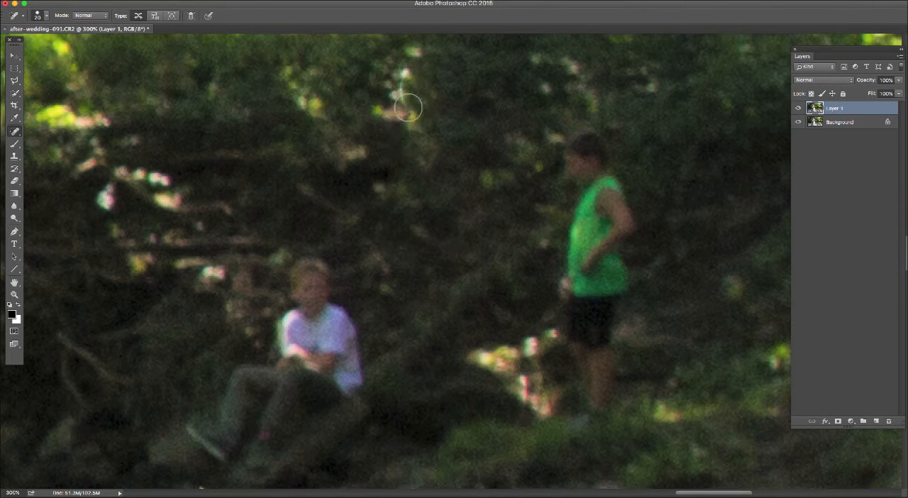
pyautogui.moveTo(408, 102)
pyautogui.mouseDown()
pyautogui.moveTo(406, 80)
pyautogui.moveTo(406, 97)
pyautogui.moveTo(419, 56)
pyautogui.mouseUp()
pyautogui.press('super+z')
# Paint out the boy in the green top with a 35 px healing brush and clean up the leg remnants at 25 px
pyautogui.moveTo(509, 193)
pyautogui.mouseDown()
pyautogui.moveTo(431, 213)
pyautogui.moveTo(361, 173)
pyautogui.mouseUp()
pyautogui.press(']')
pyautogui.press(']')
pyautogui.press(']')
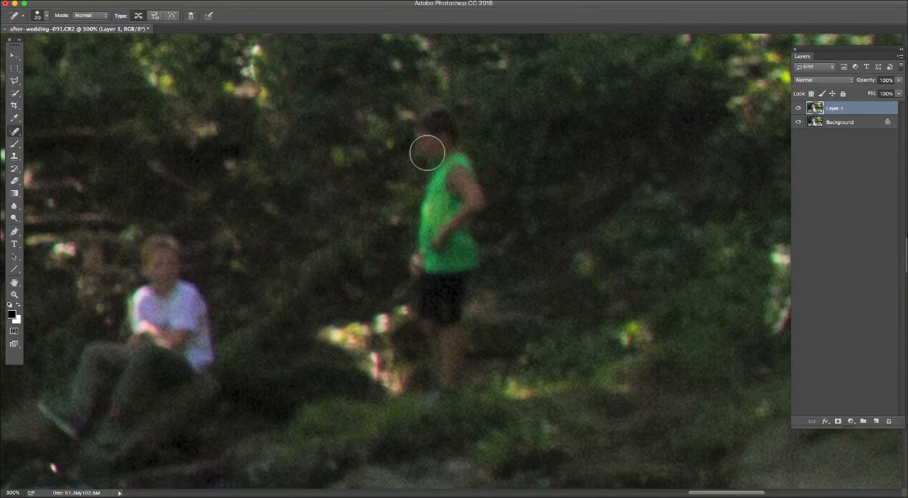
pyautogui.moveTo(429, 124)
pyautogui.mouseDown()
pyautogui.moveTo(480, 198)
pyautogui.moveTo(439, 232)
pyautogui.moveTo(433, 206)
pyautogui.moveTo(449, 166)
pyautogui.moveTo(426, 280)
pyautogui.moveTo(438, 394)
pyautogui.moveTo(456, 315)
pyautogui.moveTo(456, 332)
pyautogui.moveTo(457, 238)
pyautogui.moveTo(457, 283)
pyautogui.moveTo(467, 235)
pyautogui.moveTo(469, 350)
pyautogui.moveTo(487, 355)
pyautogui.moveTo(493, 376)
pyautogui.mouseUp()
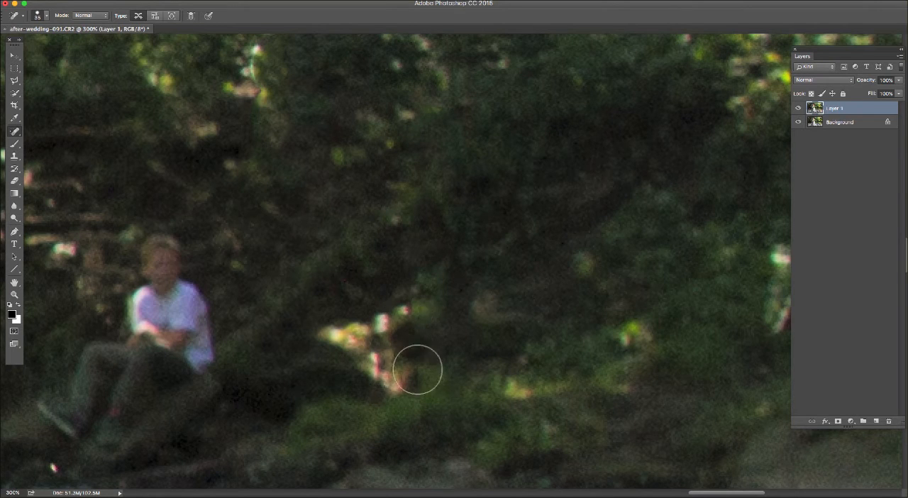
pyautogui.press('[')
pyautogui.moveTo(410, 313)
pyautogui.mouseDown()
pyautogui.moveTo(421, 390)
pyautogui.moveTo(410, 323)
pyautogui.moveTo(417, 313)
pyautogui.moveTo(424, 382)
pyautogui.mouseUp()
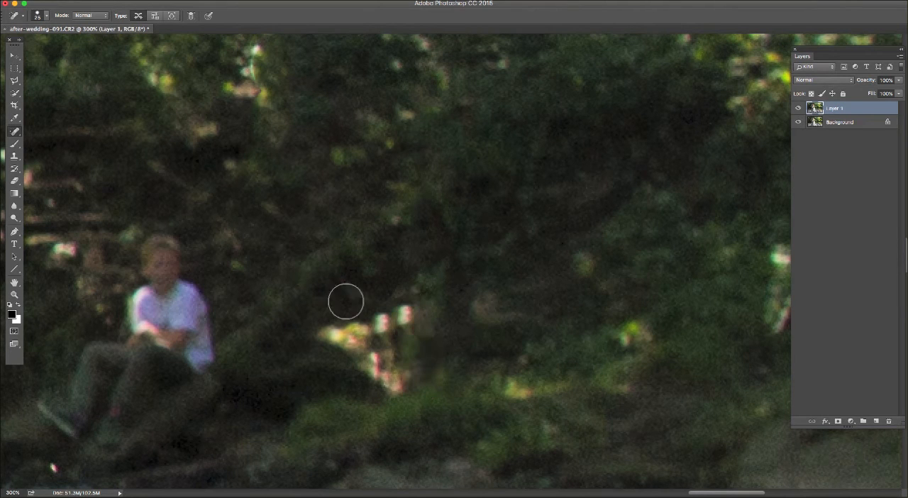
# Paint out the seated boy in the white shirt, including his legs and shoes, with a 35 px healing brush
pyautogui.moveTo(409, 298)
pyautogui.mouseDown()
pyautogui.moveTo(531, 259)
pyautogui.moveTo(573, 223)
pyautogui.moveTo(607, 217)
pyautogui.mouseUp()
pyautogui.press(']')
pyautogui.moveTo(365, 173)
pyautogui.mouseDown()
pyautogui.moveTo(360, 196)
pyautogui.moveTo(358, 168)
pyautogui.moveTo(394, 204)
pyautogui.moveTo(411, 241)
pyautogui.moveTo(412, 277)
pyautogui.moveTo(349, 264)
pyautogui.moveTo(339, 230)
pyautogui.moveTo(353, 244)
pyautogui.moveTo(368, 233)
pyautogui.moveTo(383, 262)
pyautogui.mouseUp()
pyautogui.moveTo(345, 308)
pyautogui.mouseDown()
pyautogui.moveTo(315, 364)
pyautogui.moveTo(344, 286)
pyautogui.moveTo(335, 271)
pyautogui.moveTo(300, 266)
pyautogui.moveTo(301, 318)
pyautogui.moveTo(283, 340)
pyautogui.moveTo(260, 322)
pyautogui.moveTo(281, 300)
pyautogui.moveTo(252, 315)
pyautogui.mouseUp()
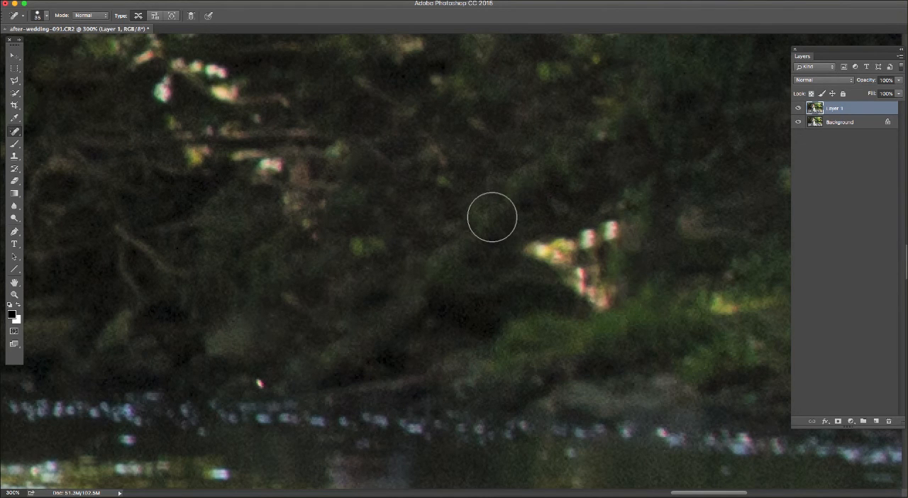
# Compare the whole photo before and after the retouching by hiding and showing the duplicate layer several times
pyautogui.press('super+0')
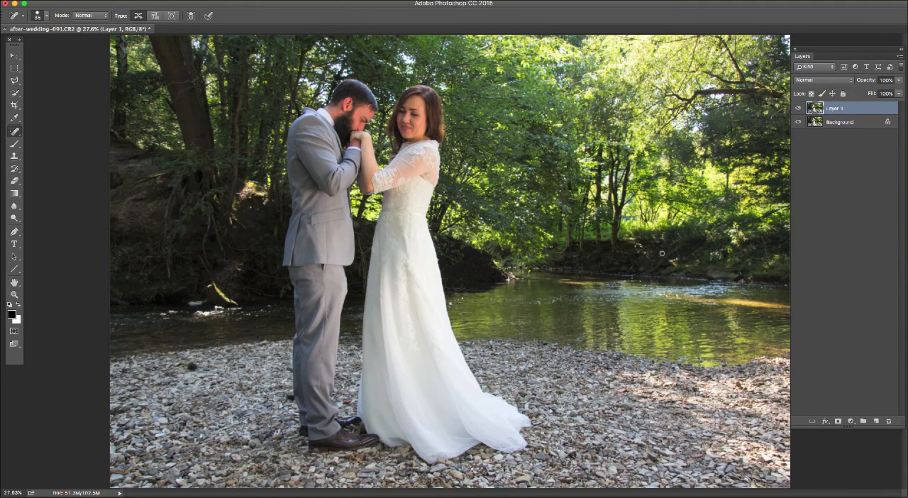
pyautogui.click(799, 109)
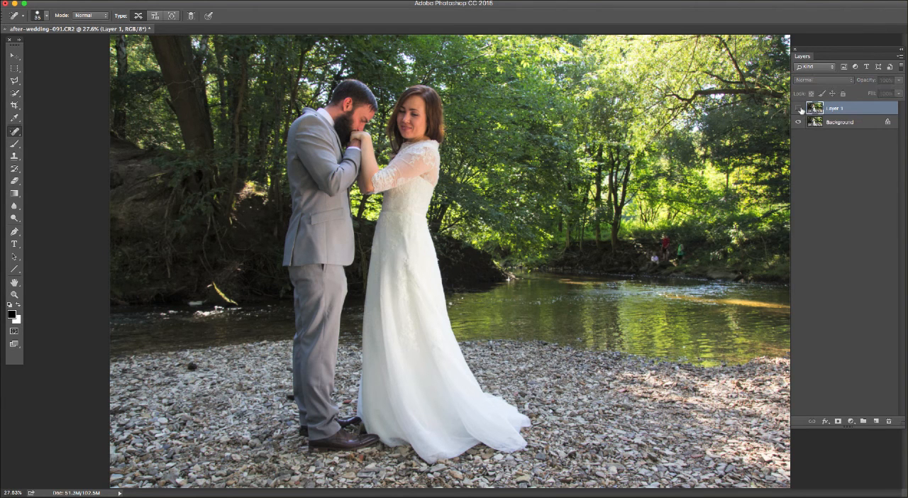
pyautogui.click(799, 109)
pyautogui.click(799, 108)
pyautogui.click(799, 108)
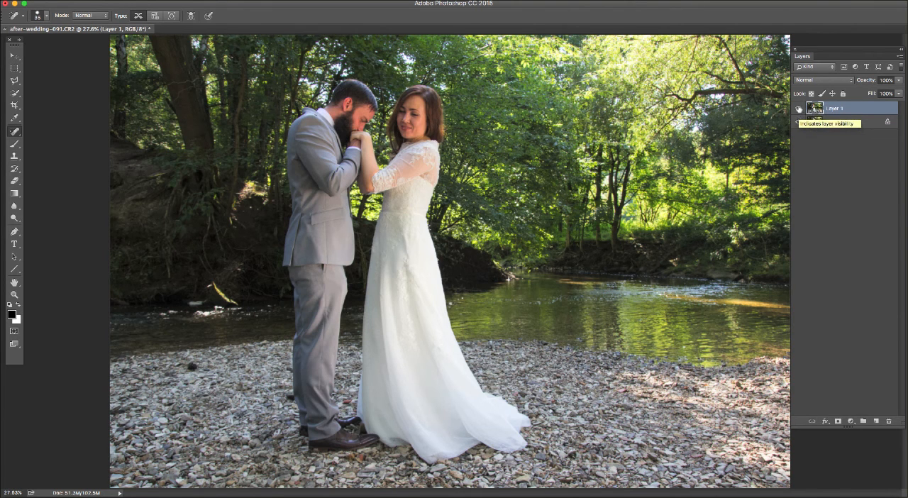
pyautogui.click(799, 109)
pyautogui.click(799, 109)
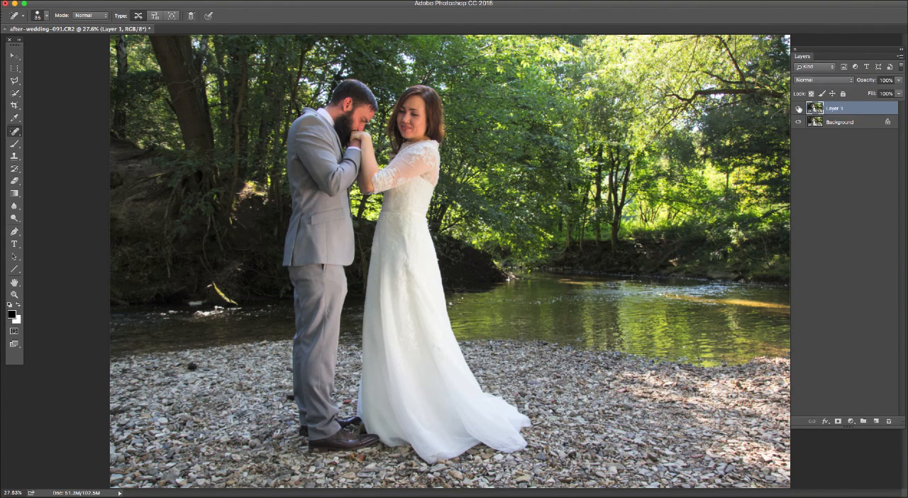
pyautogui.click(798, 109)
pyautogui.click(799, 109)
pyautogui.click(799, 108)
pyautogui.click(799, 108)
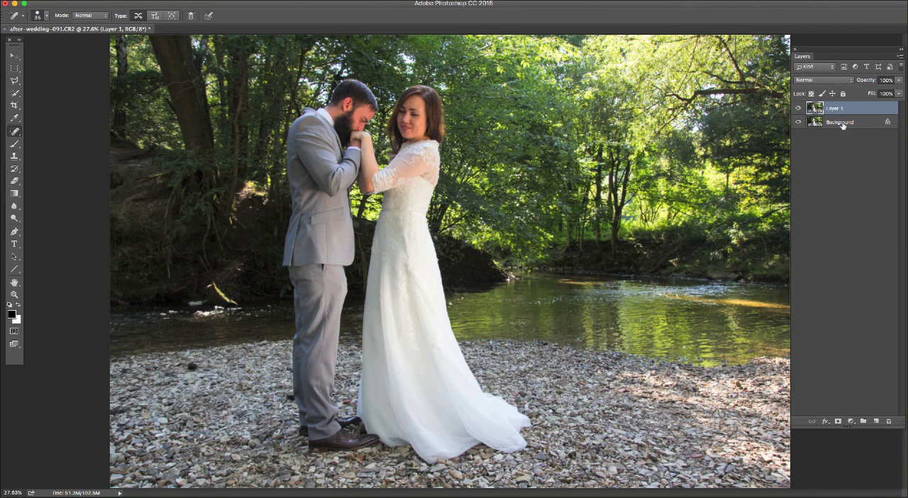